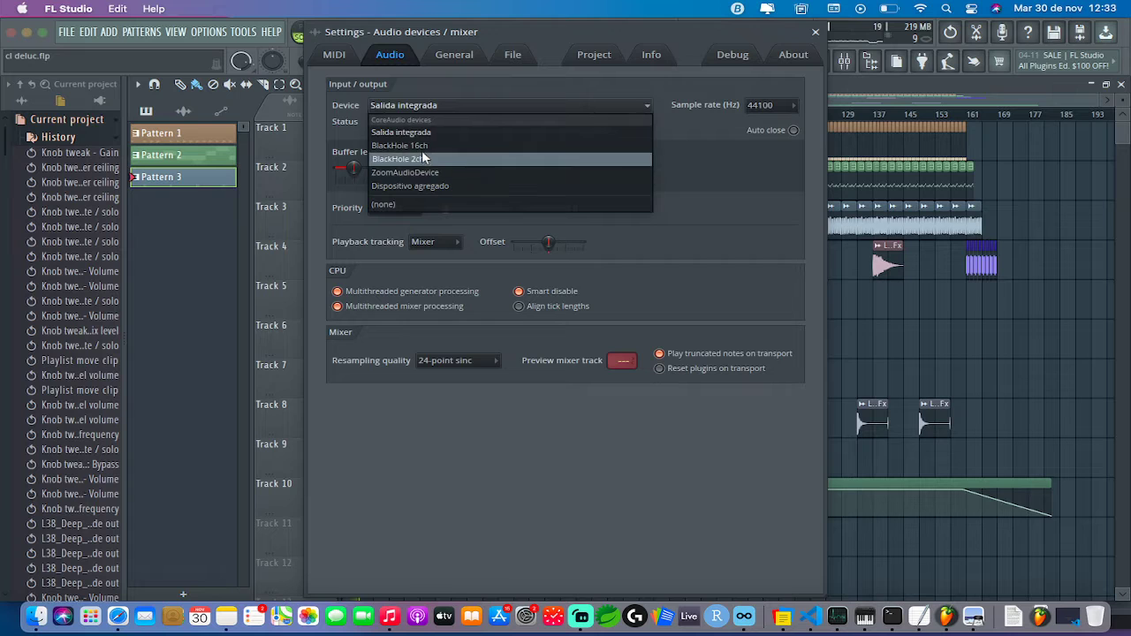
- Set the audio output device to BlackHole 16ch and close the settings
left_click(422, 146)
left_click(815, 33)
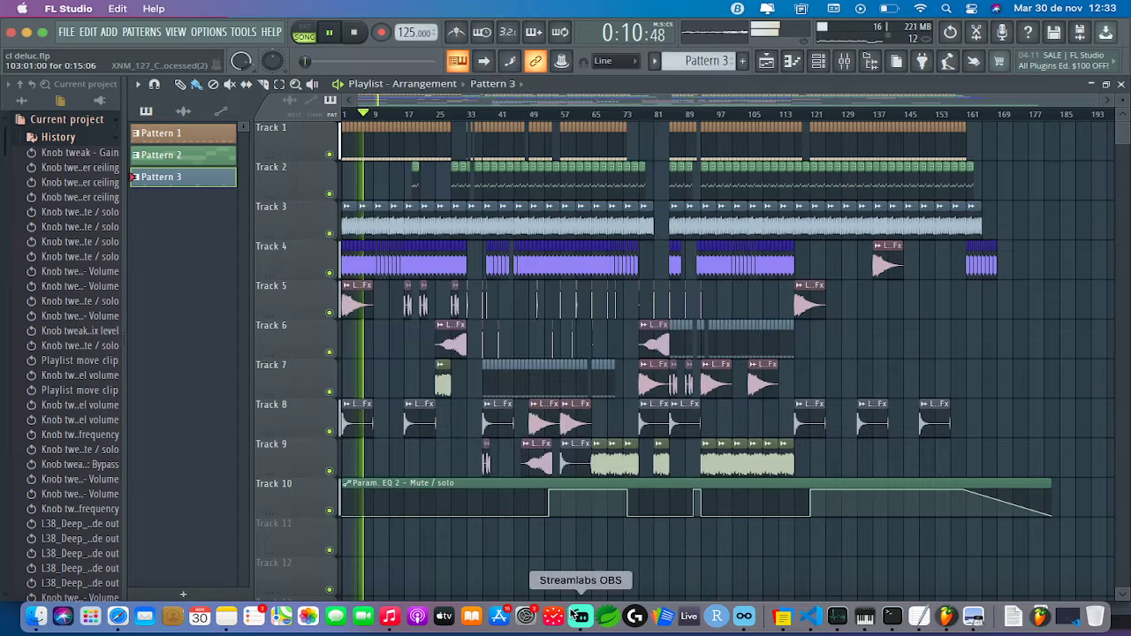
- Switch to Streamlabs OBS, mute the Built-in Microphone, check the audio levels, and return to FL Studio
left_click(580, 617)
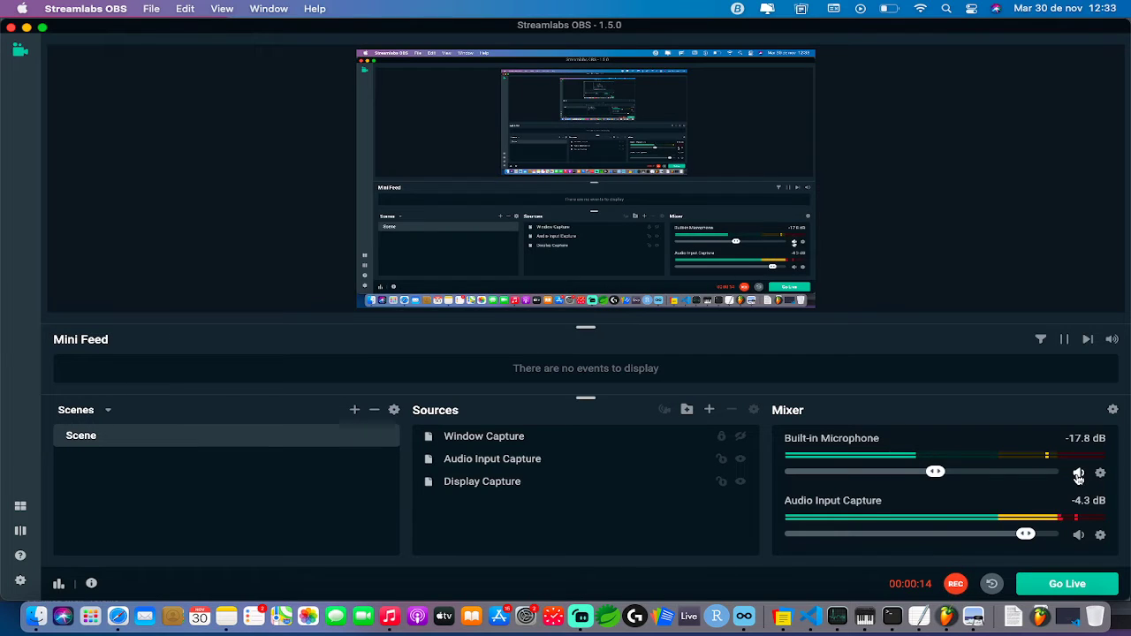
left_click(944, 616)
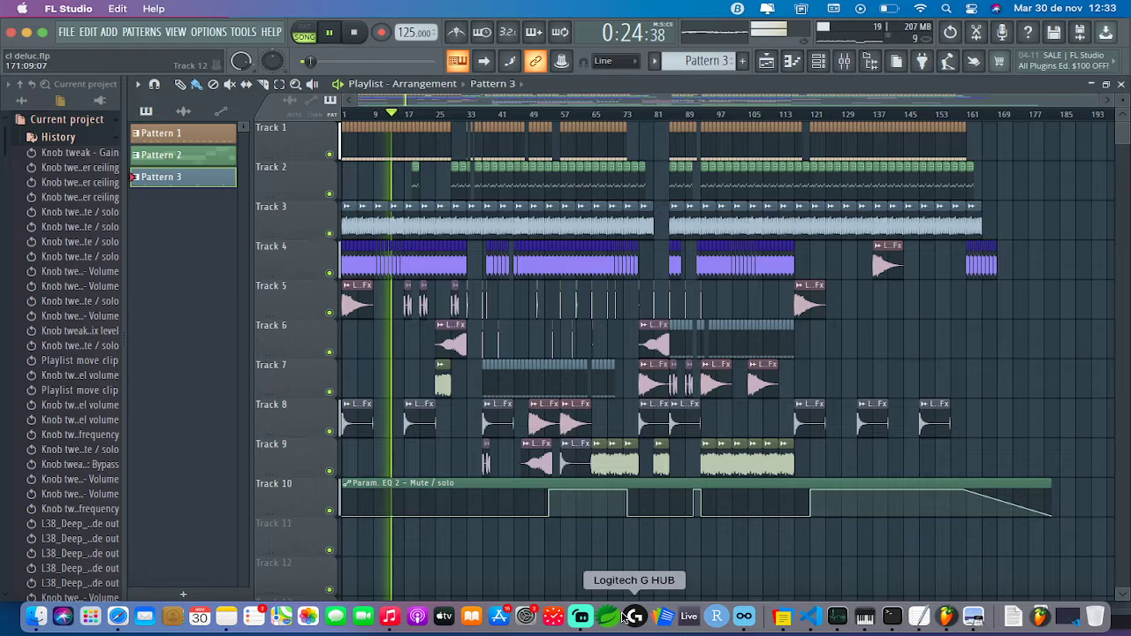
left_click(581, 616)
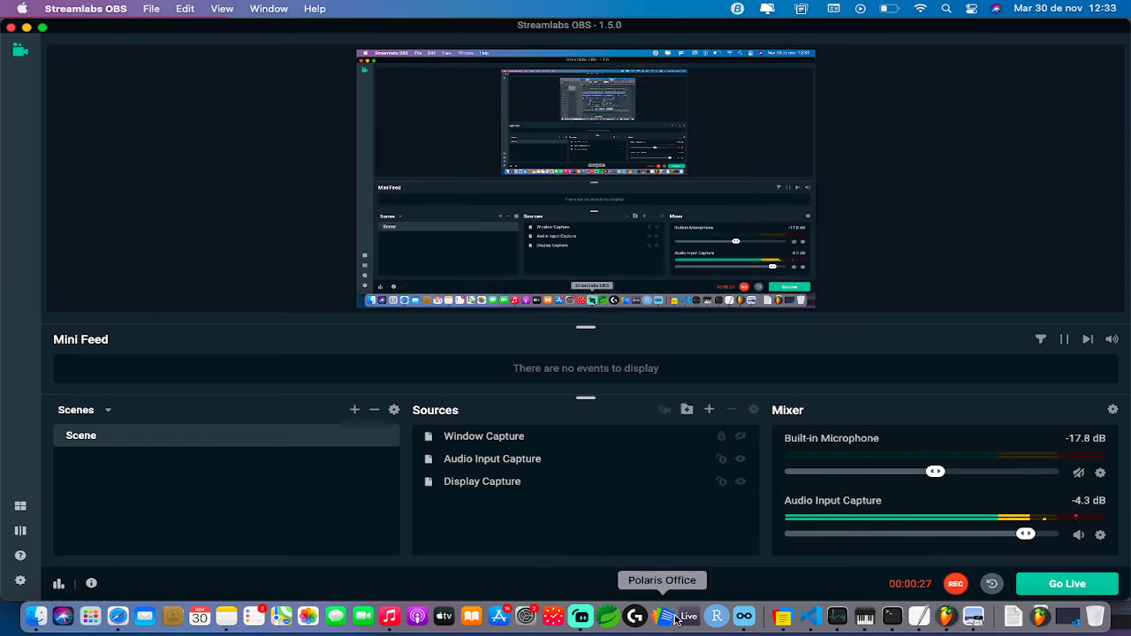
left_click(947, 617)
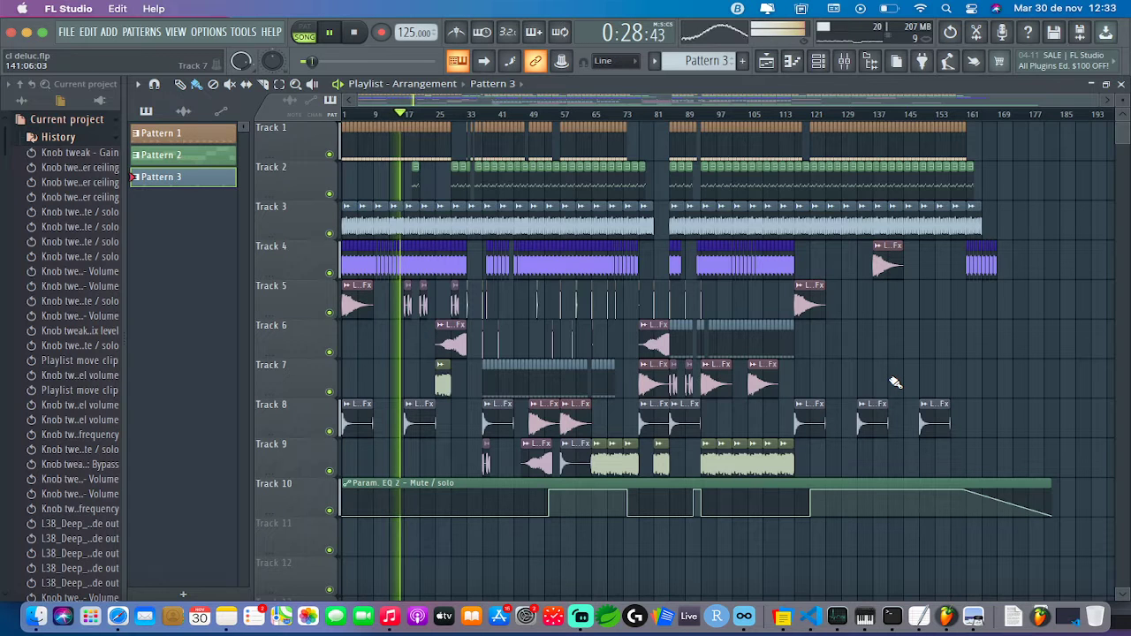
- Play the arrangement from around bars 33, 52 and 36, and inspect the clips up to about bar 77
left_click(469, 114)
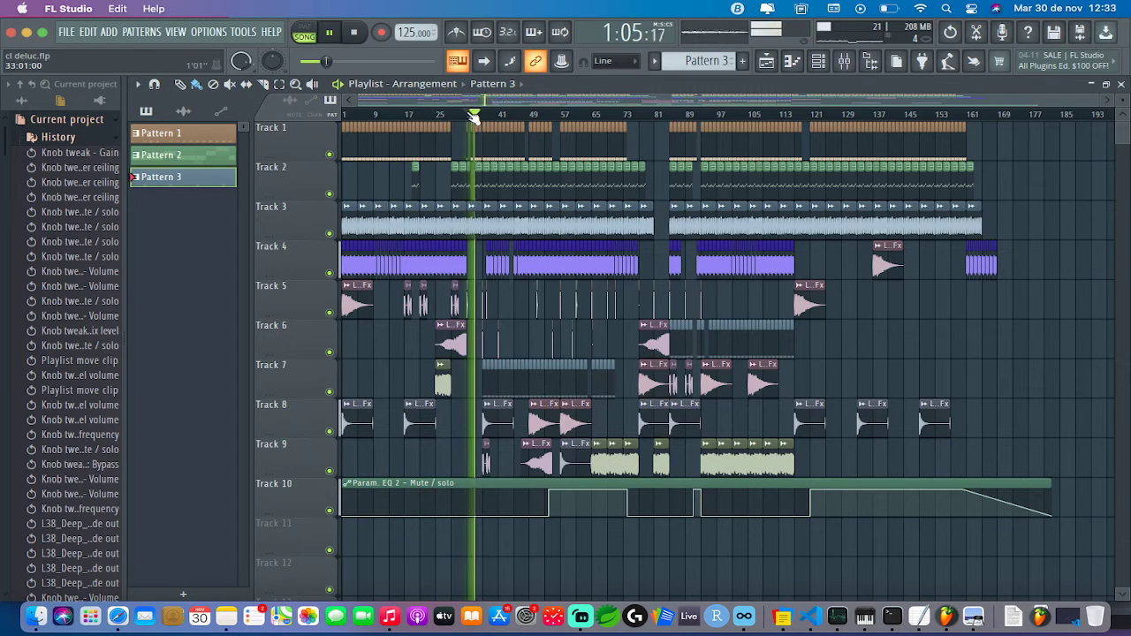
left_click(546, 115)
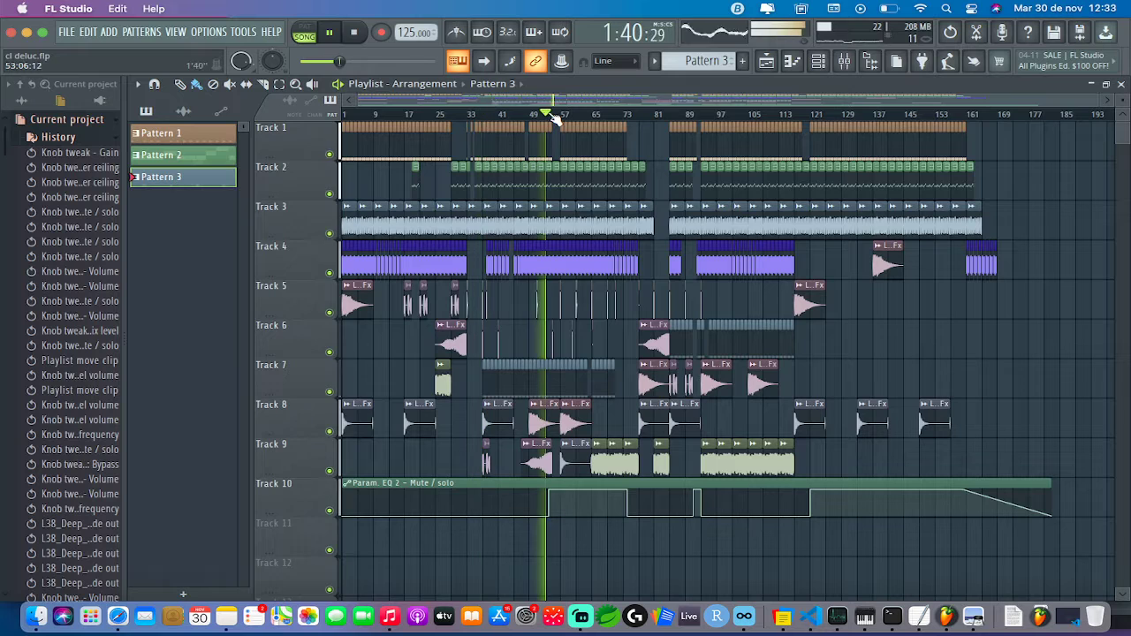
left_click(483, 114)
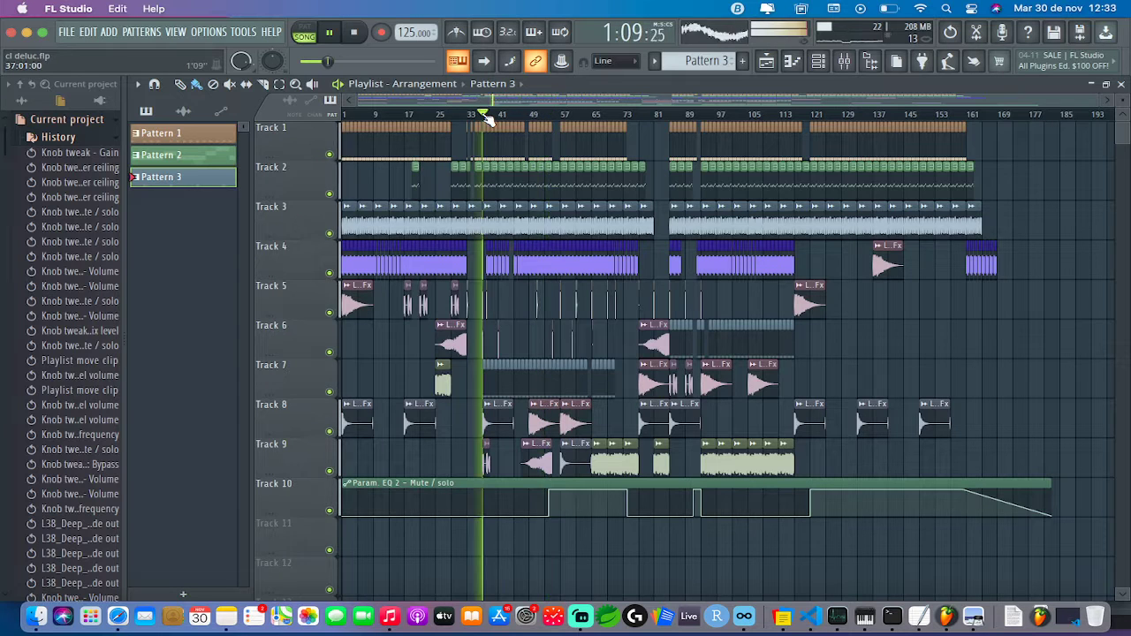
left_click(478, 115)
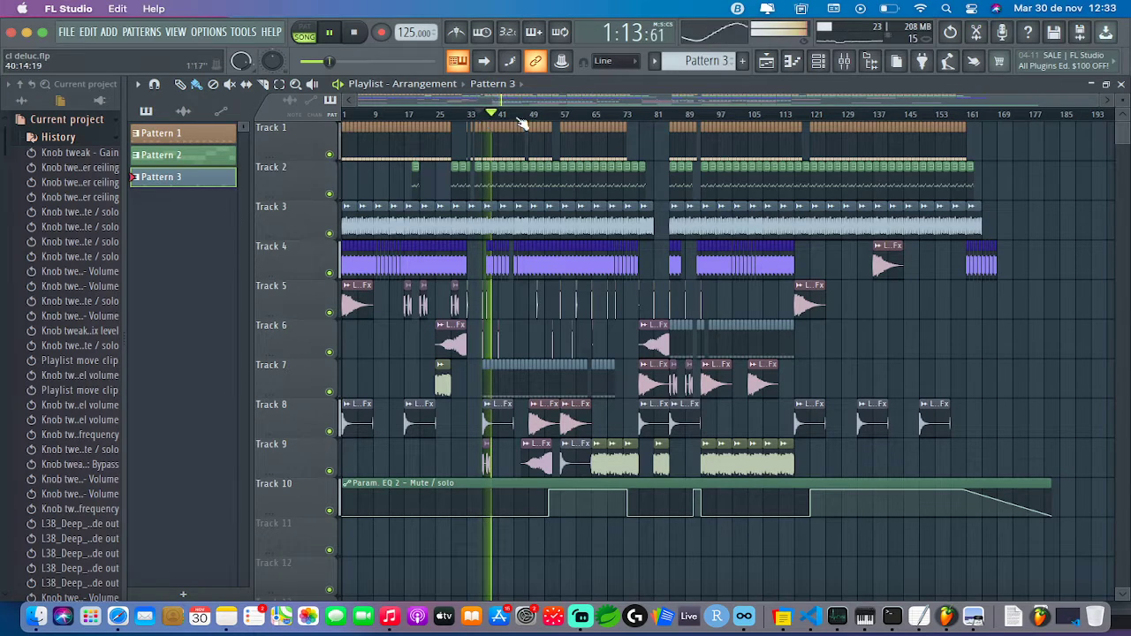
scroll(600, 110, "up", 5)
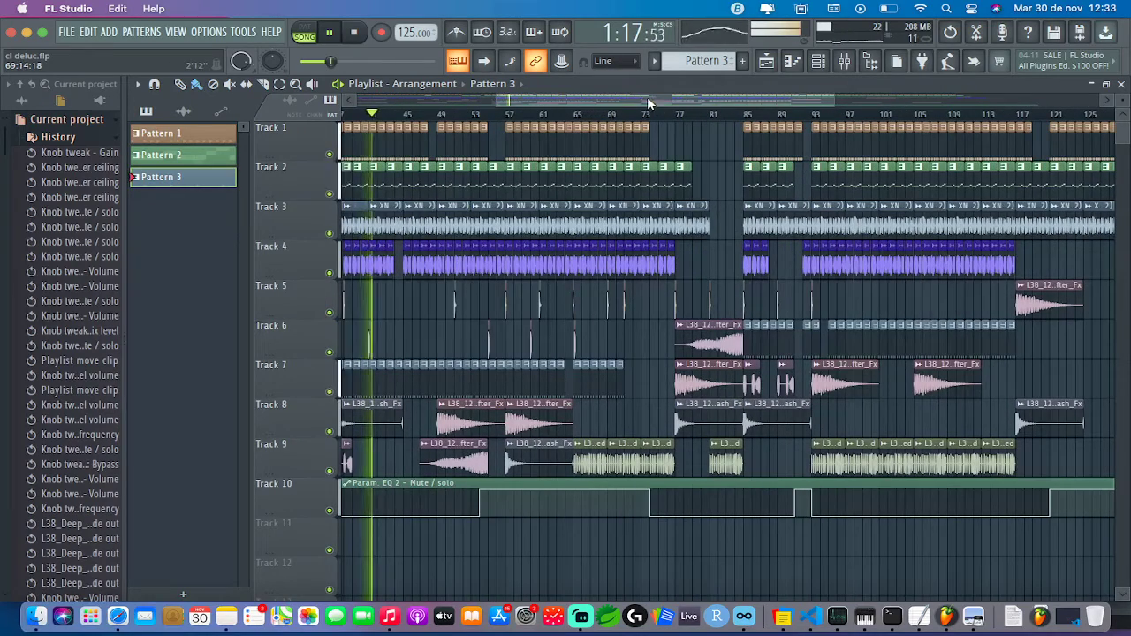
left_click_drag(647, 97, 612, 98)
scroll(629, 122, "up", 4)
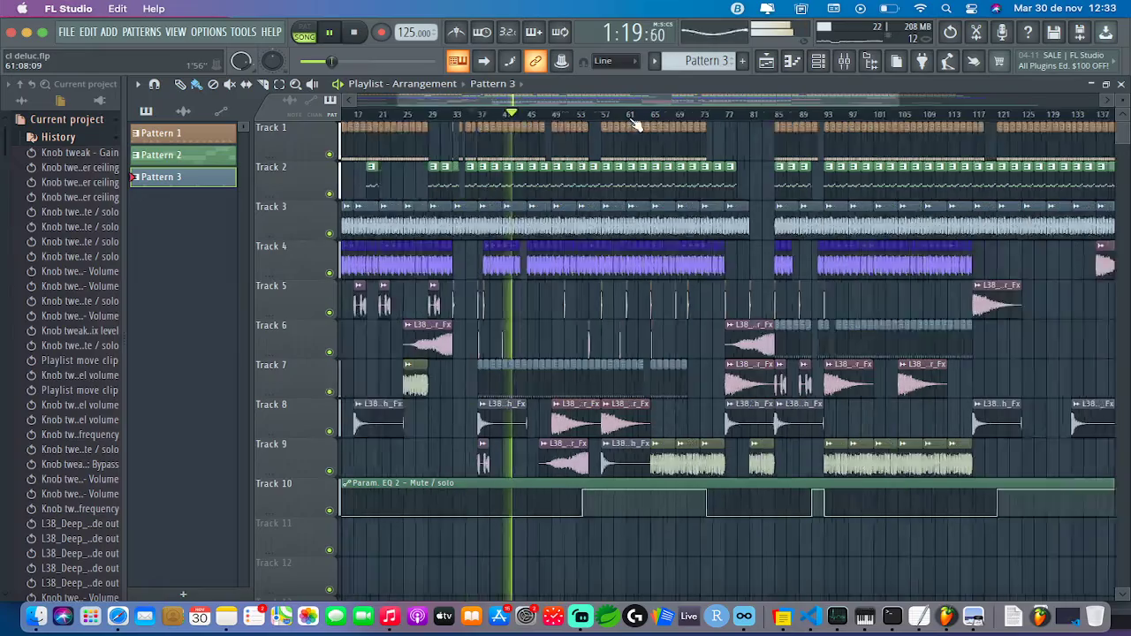
scroll(636, 123, "up", 2)
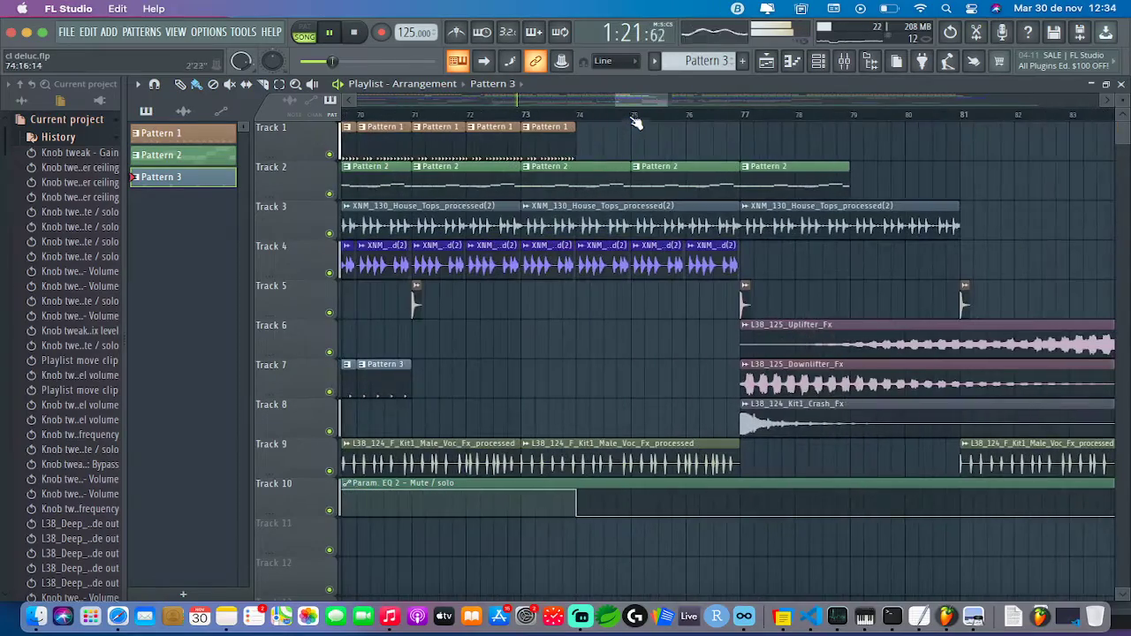
left_click_drag(651, 103, 598, 113)
scroll(607, 118, "down", 3)
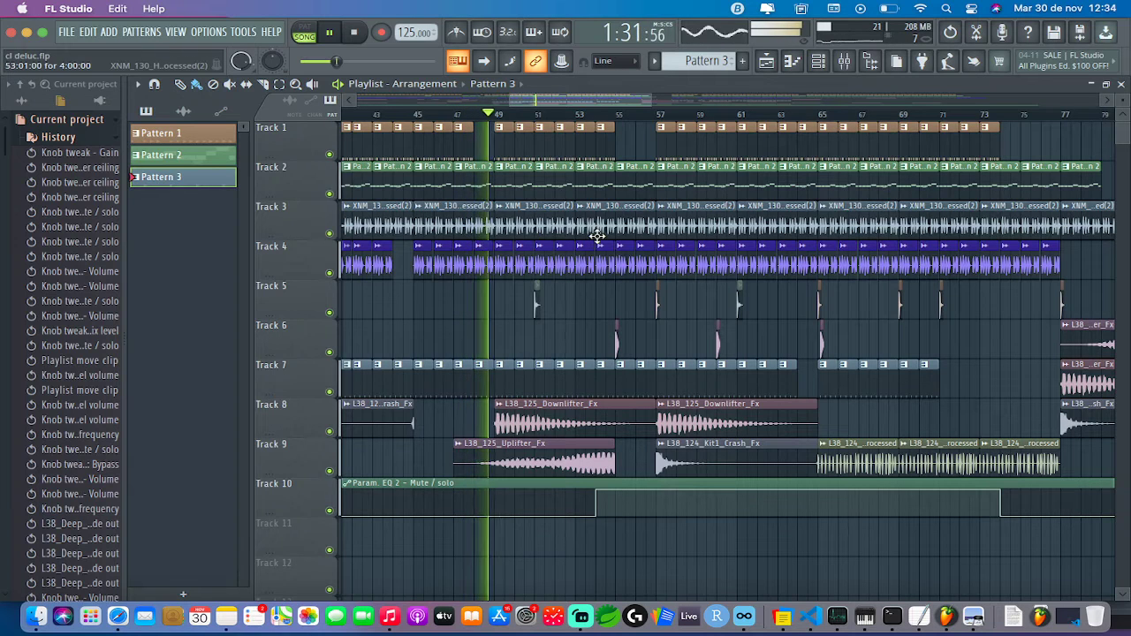
- Disable the Ozone 9 effect on the mixer's Master track, then return to the playlist
left_click(847, 61)
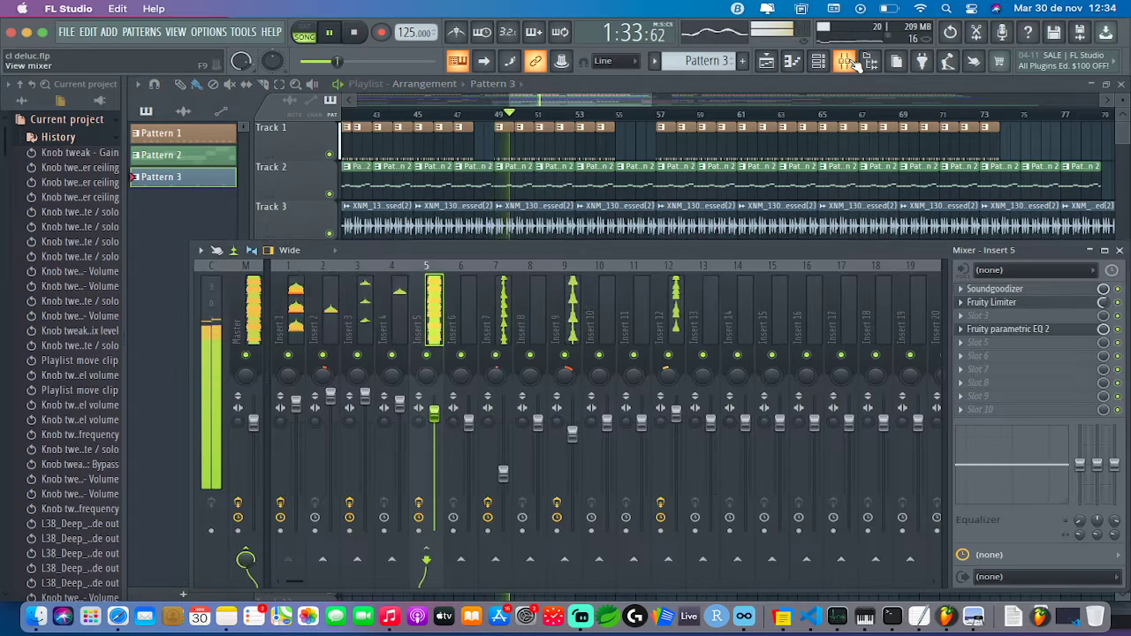
left_click(248, 318)
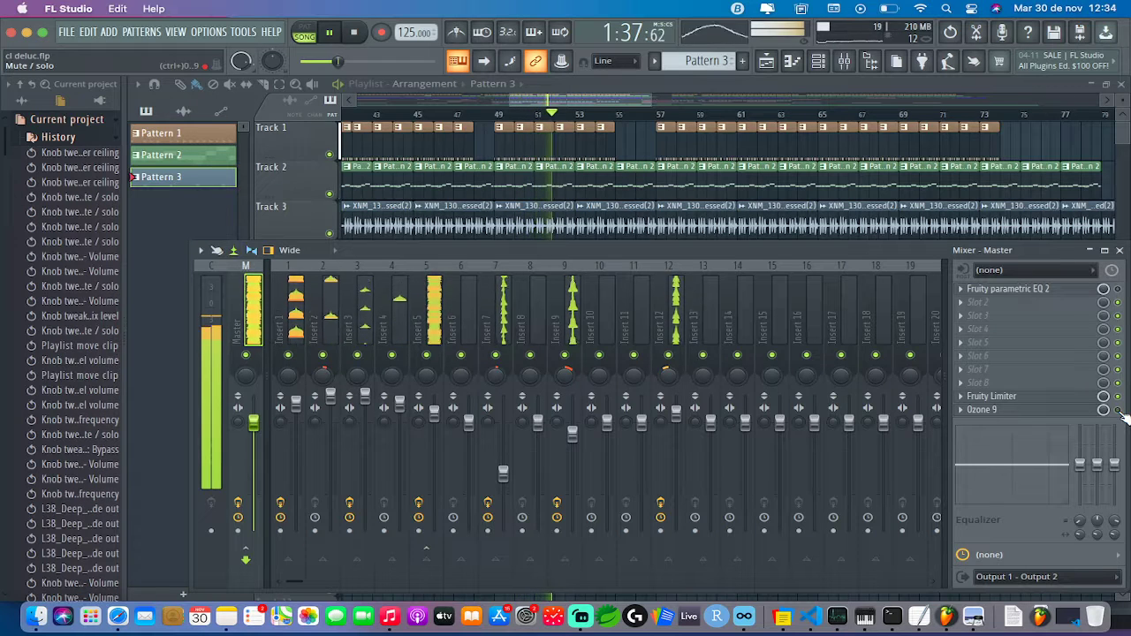
left_click(295, 138)
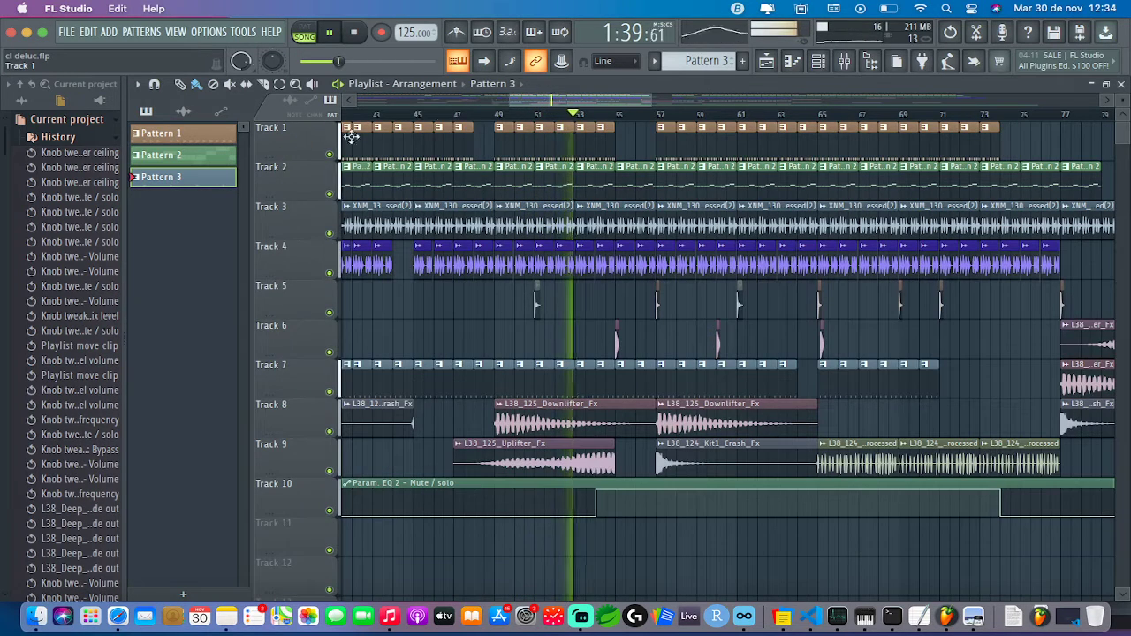
- Follow playback through the arrangement's middle section, examining the clips and automation between about bars 53 and 105
scroll(656, 120, "down", 3)
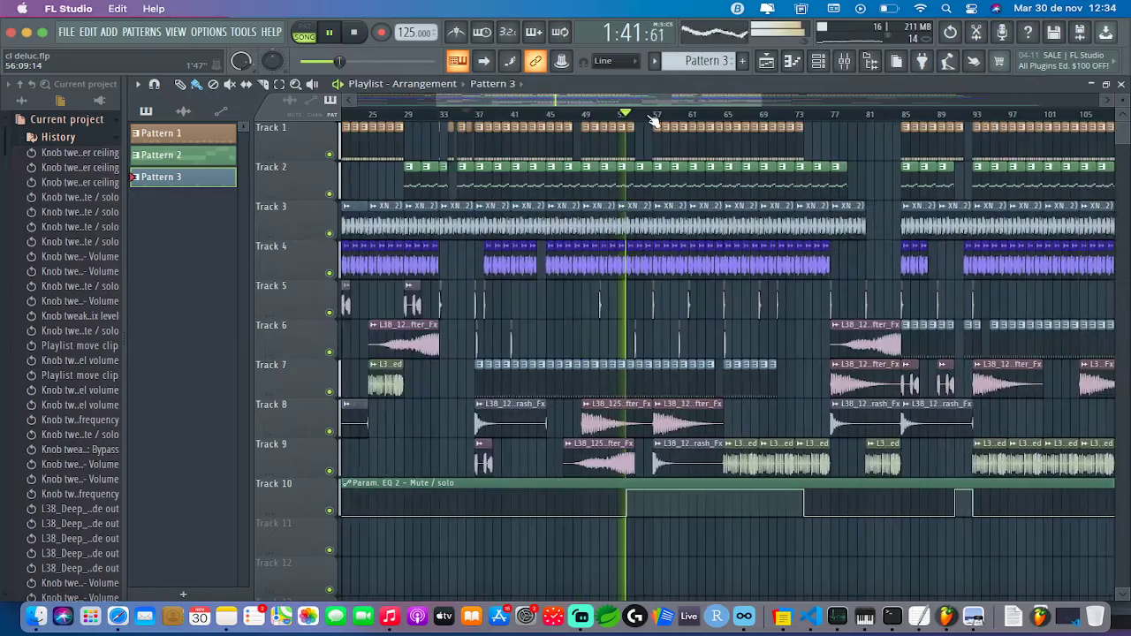
scroll(652, 121, "up", 5)
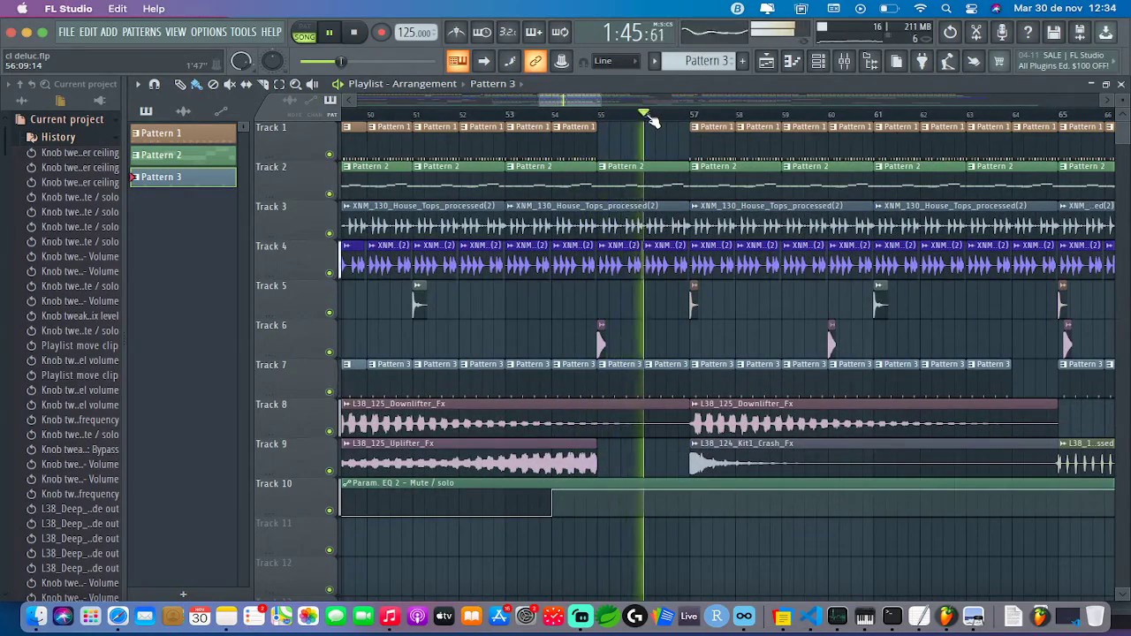
scroll(652, 121, "down", 8)
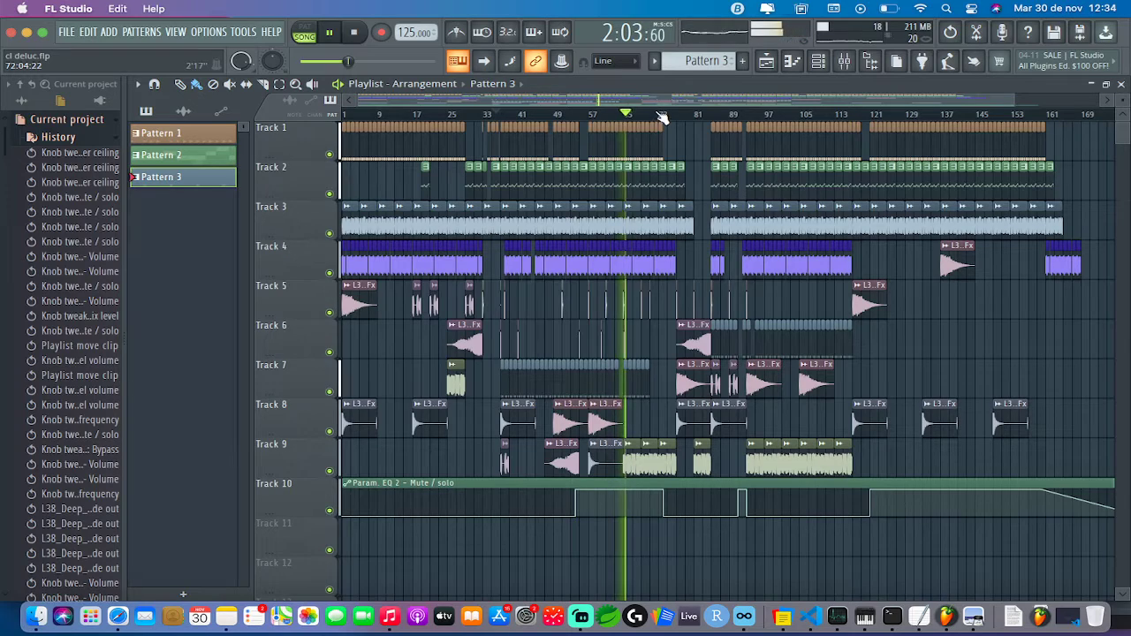
scroll(681, 119, "up", 5)
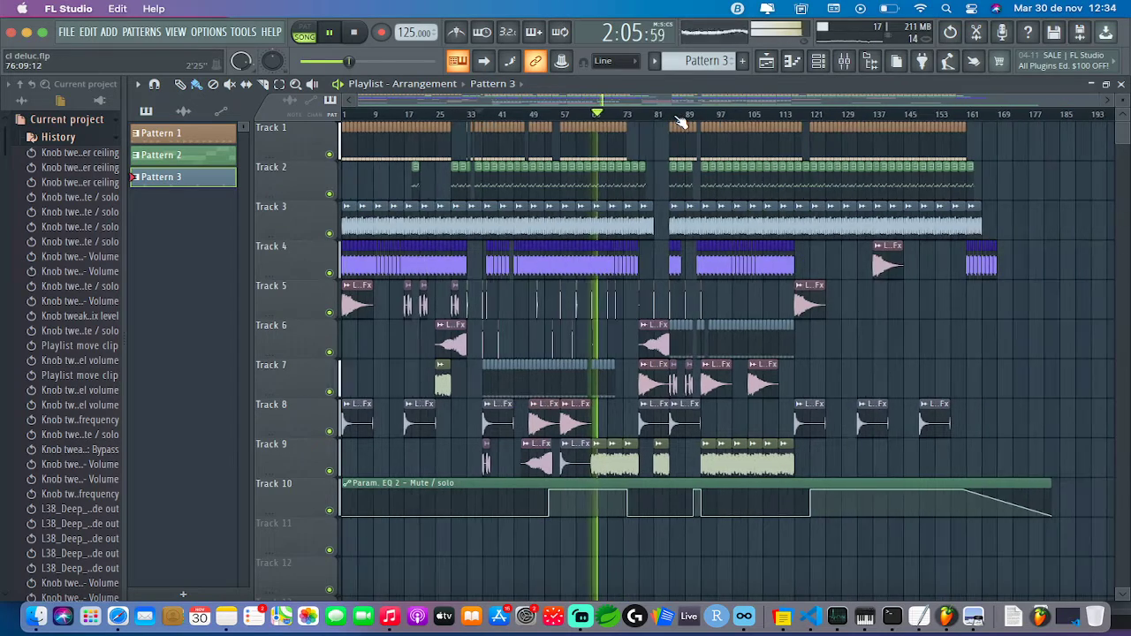
left_click_drag(667, 107, 661, 105)
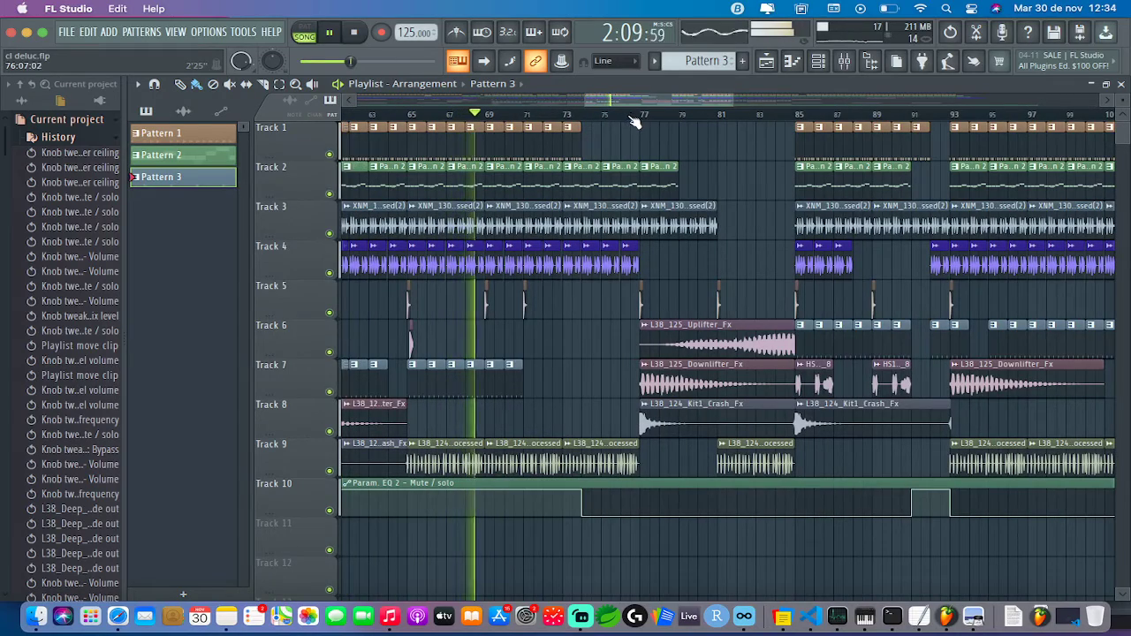
scroll(643, 124, "up", 6)
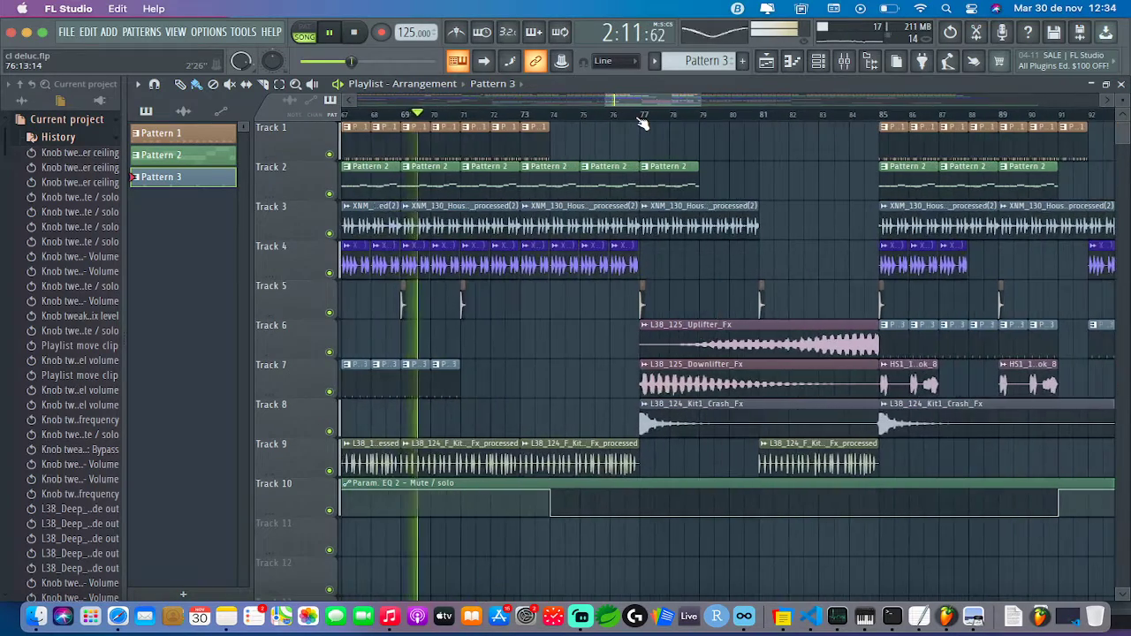
scroll(643, 124, "down", 6)
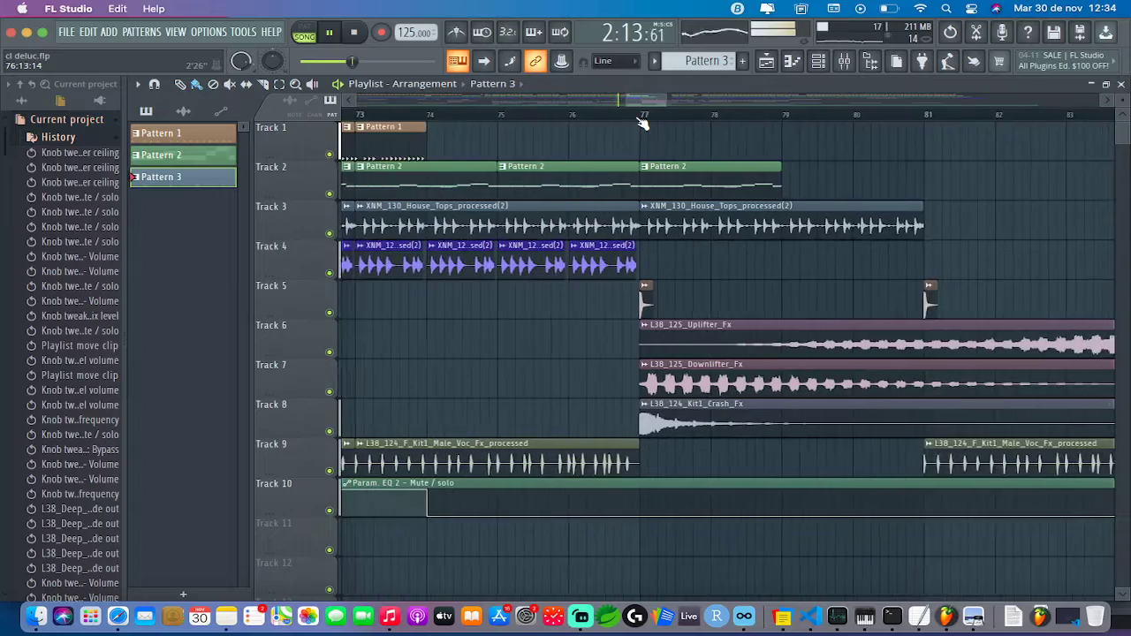
left_click_drag(651, 108, 687, 108)
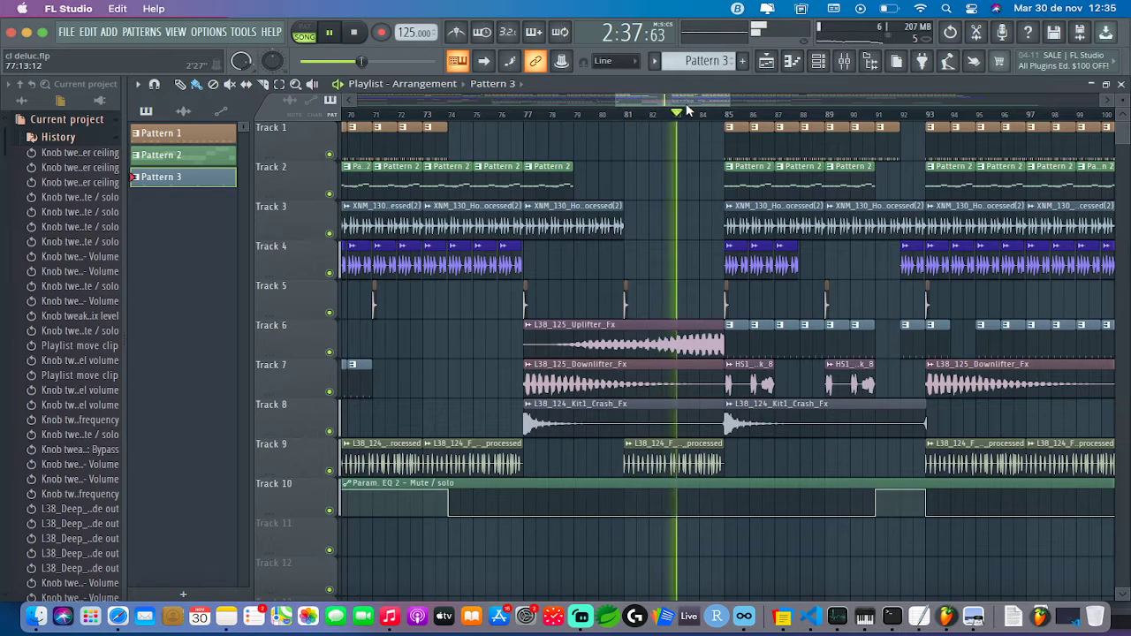
left_click_drag(694, 106, 739, 102)
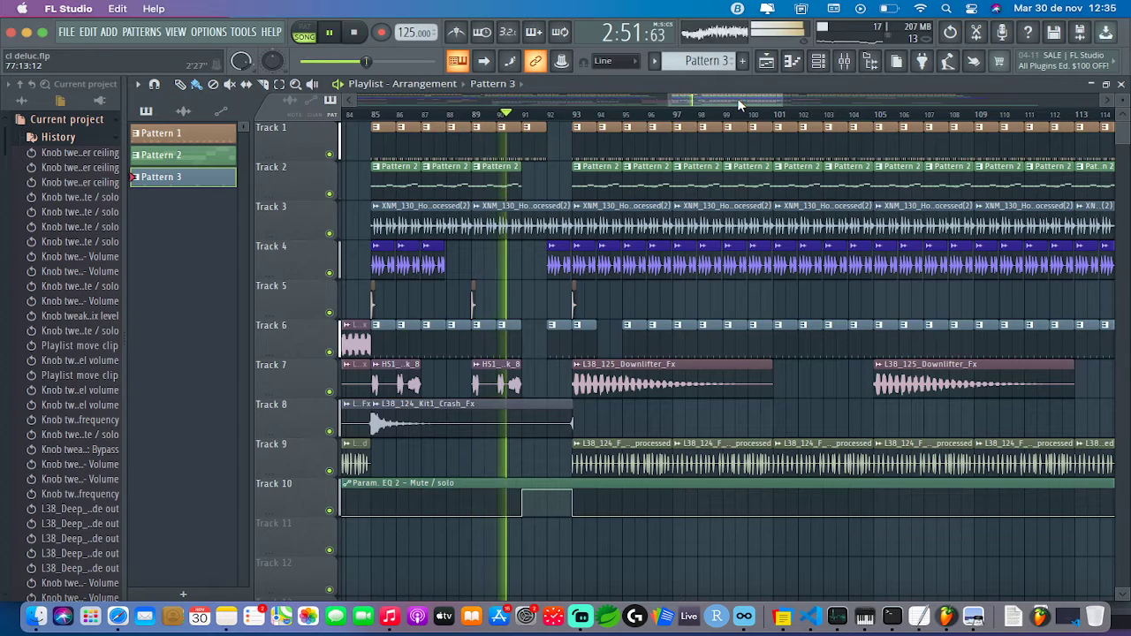
left_click_drag(739, 104, 730, 106)
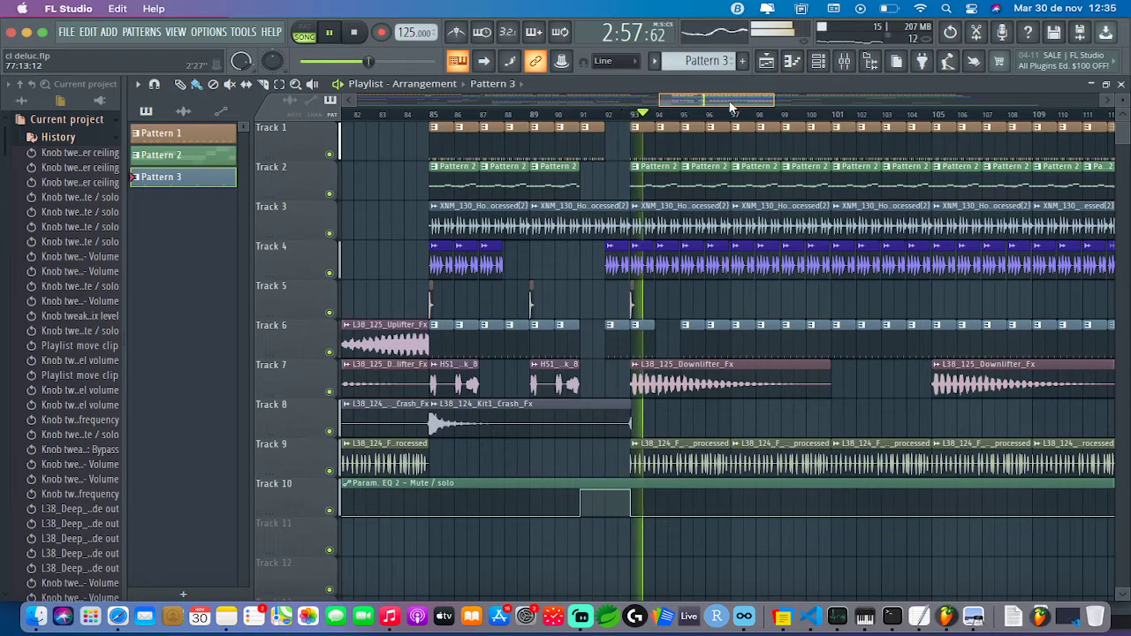
left_click_drag(732, 106, 710, 101)
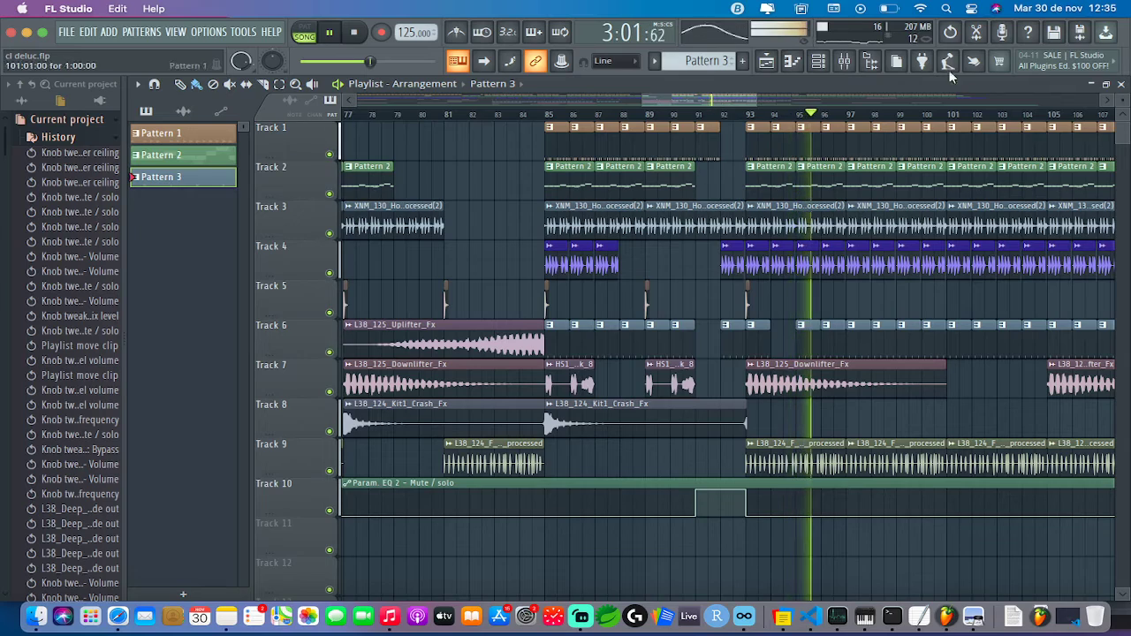
scroll(949, 125, "down", 8)
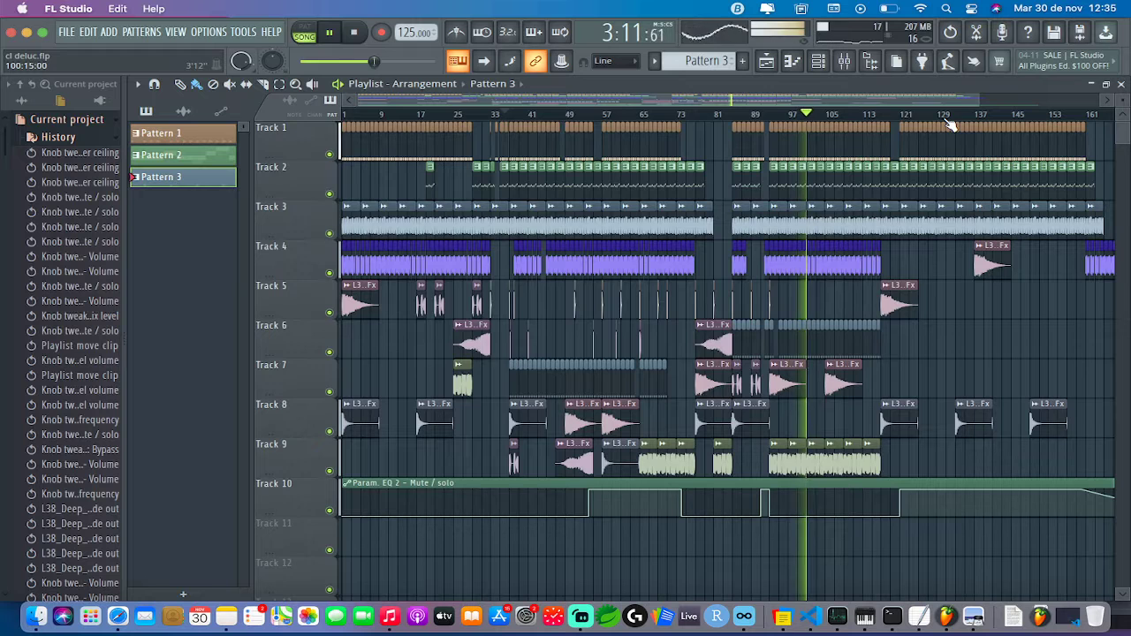
- Review the effect chains on mixer inserts 1, 2, 3, 4, 5, 7, 9 and 12, then close the mixer
left_click(841, 56)
left_click(296, 309)
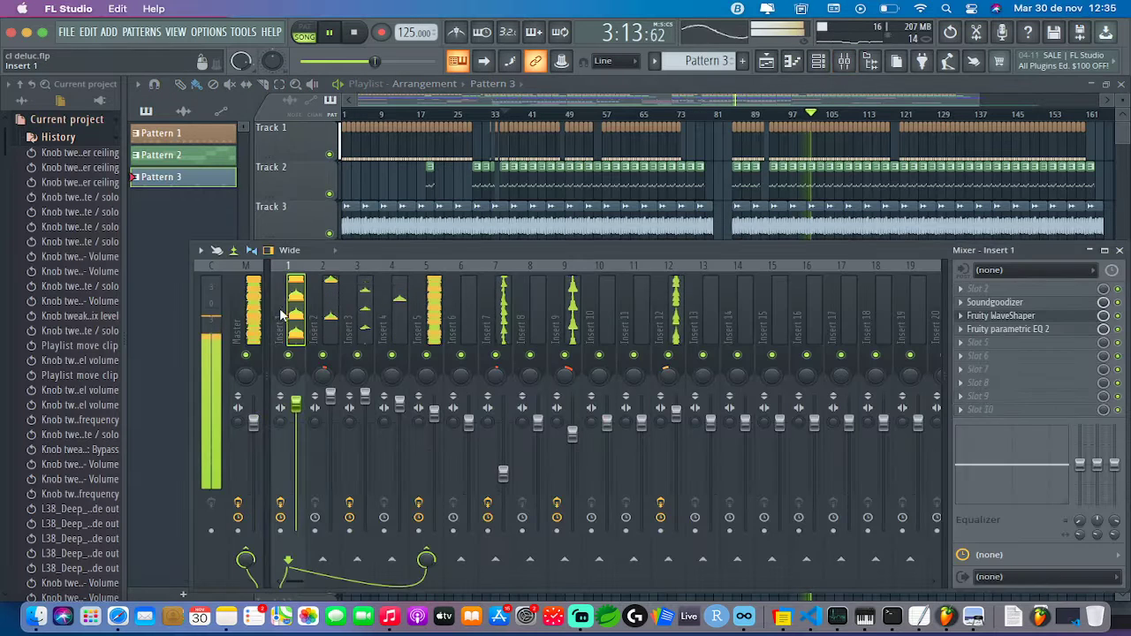
left_click(331, 309)
left_click(365, 309)
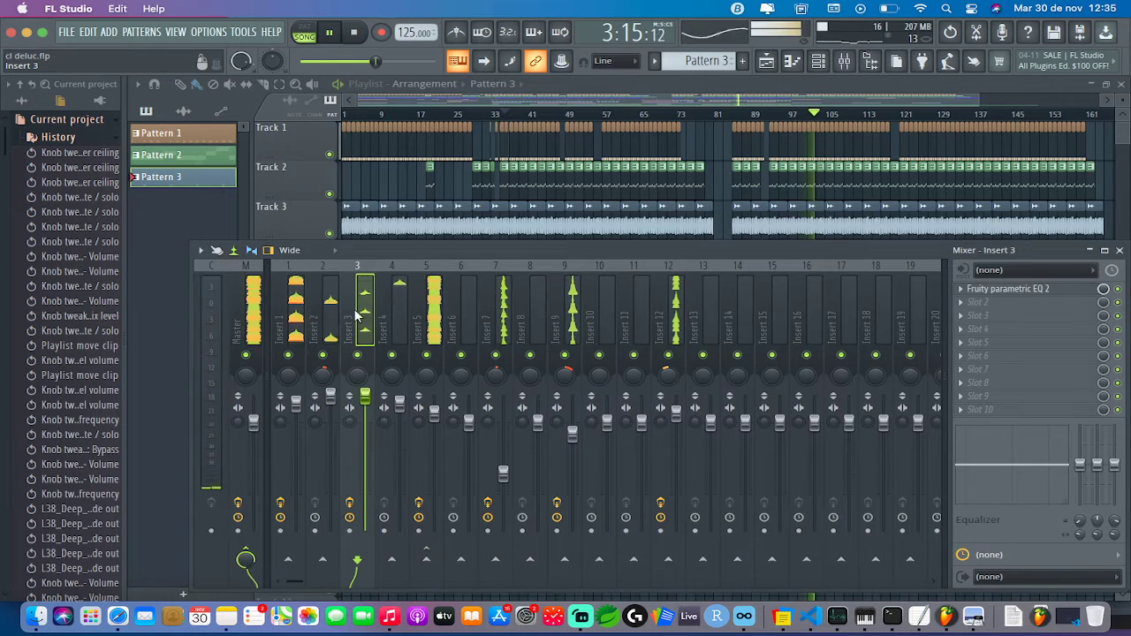
left_click(399, 309)
left_click(434, 309)
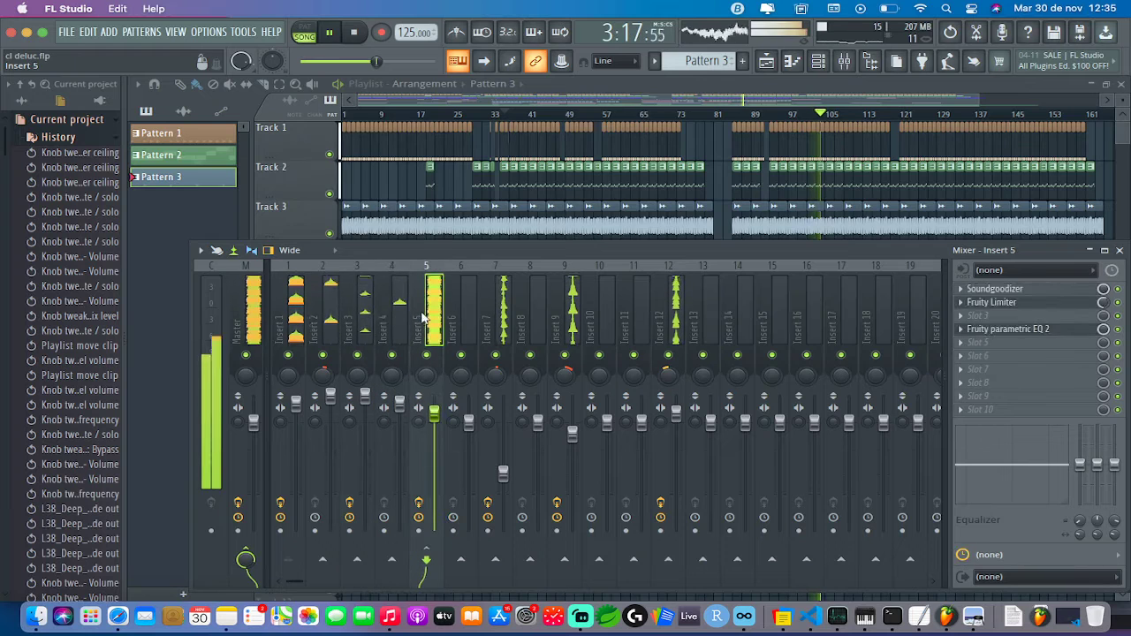
left_click(504, 314)
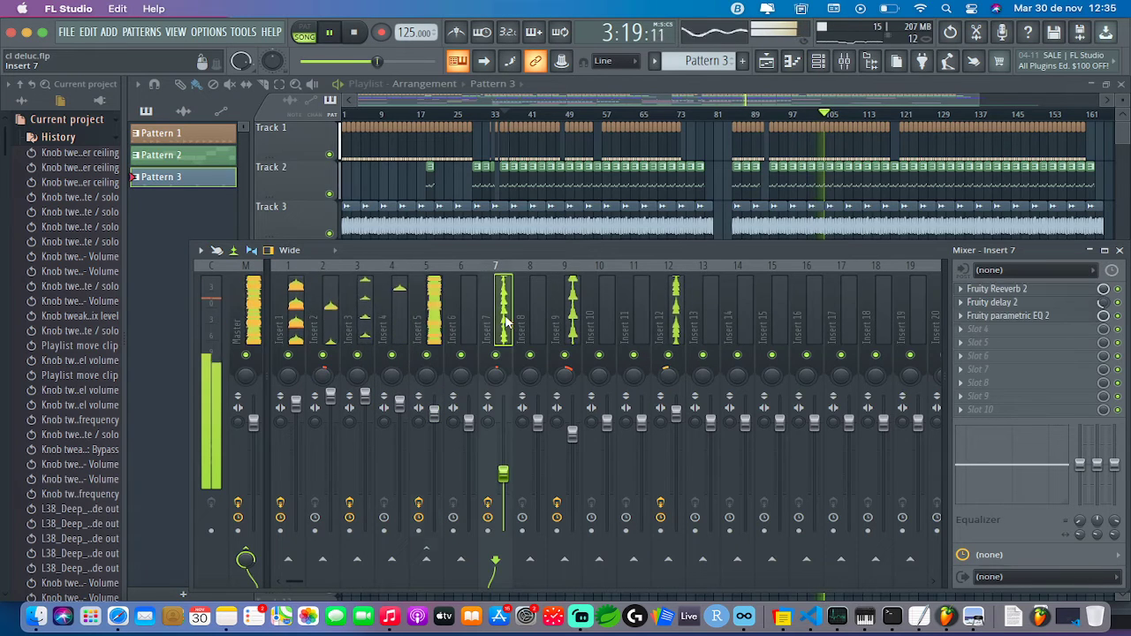
left_click(555, 316)
left_click(659, 320)
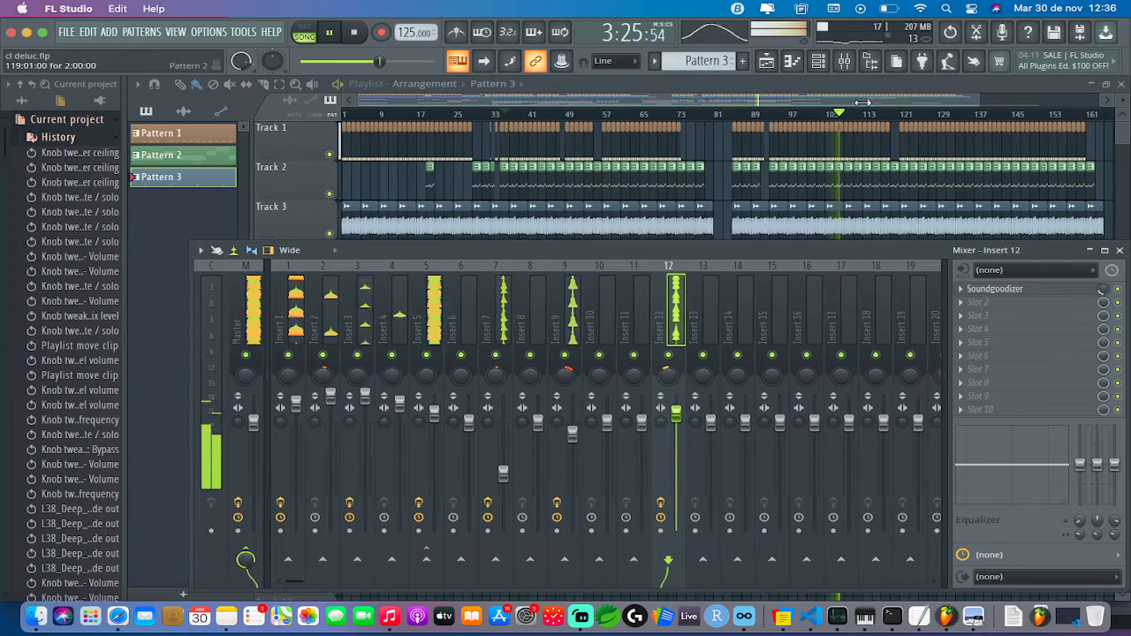
left_click(846, 60)
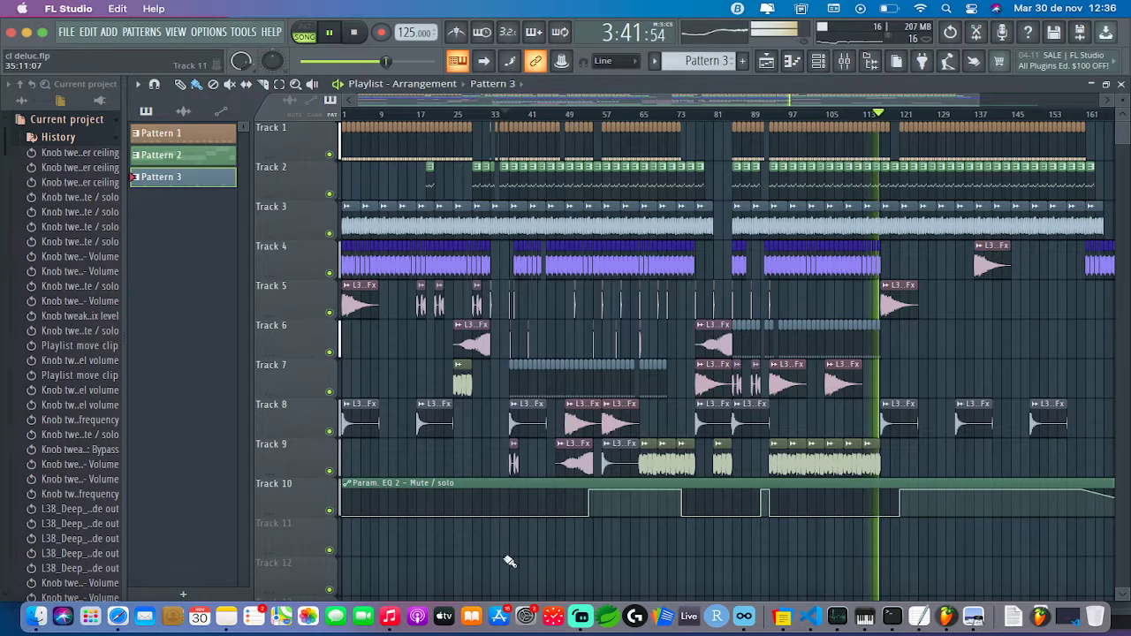
- Switch to Streamlabs OBS twice to check the recording preview and audio input level, returning to FL Studio each time
left_click(581, 616)
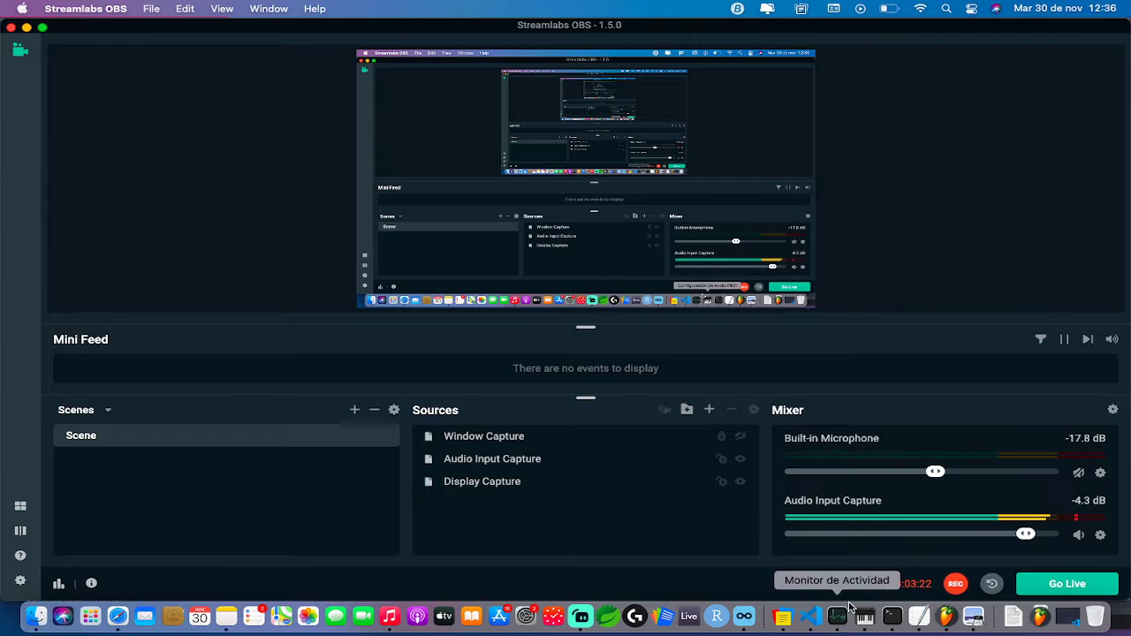
left_click(944, 617)
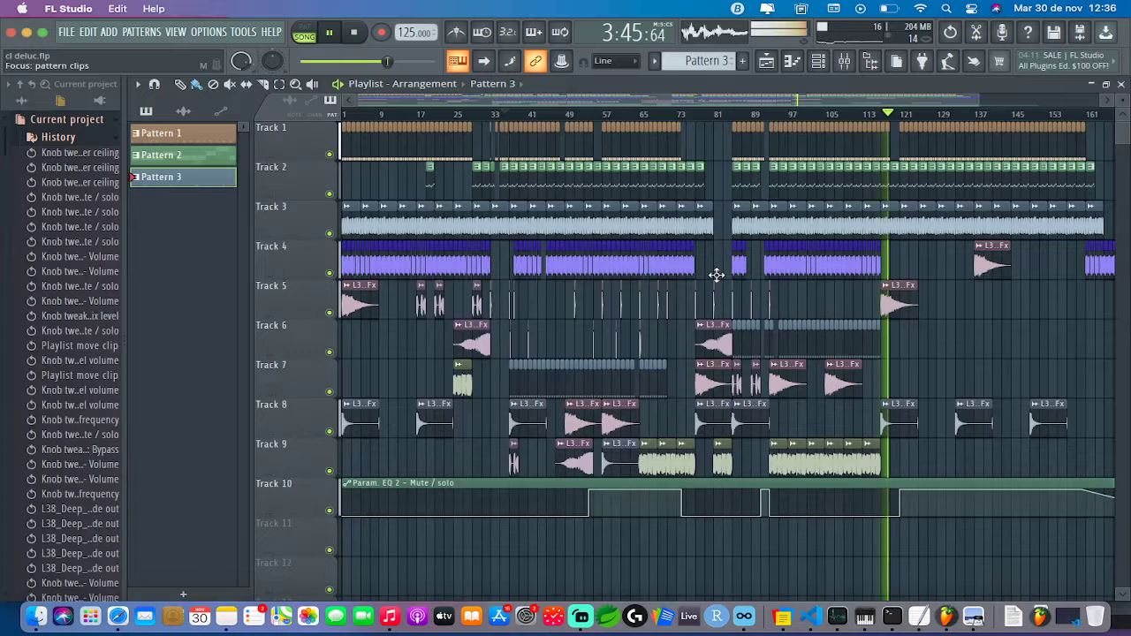
left_click(581, 616)
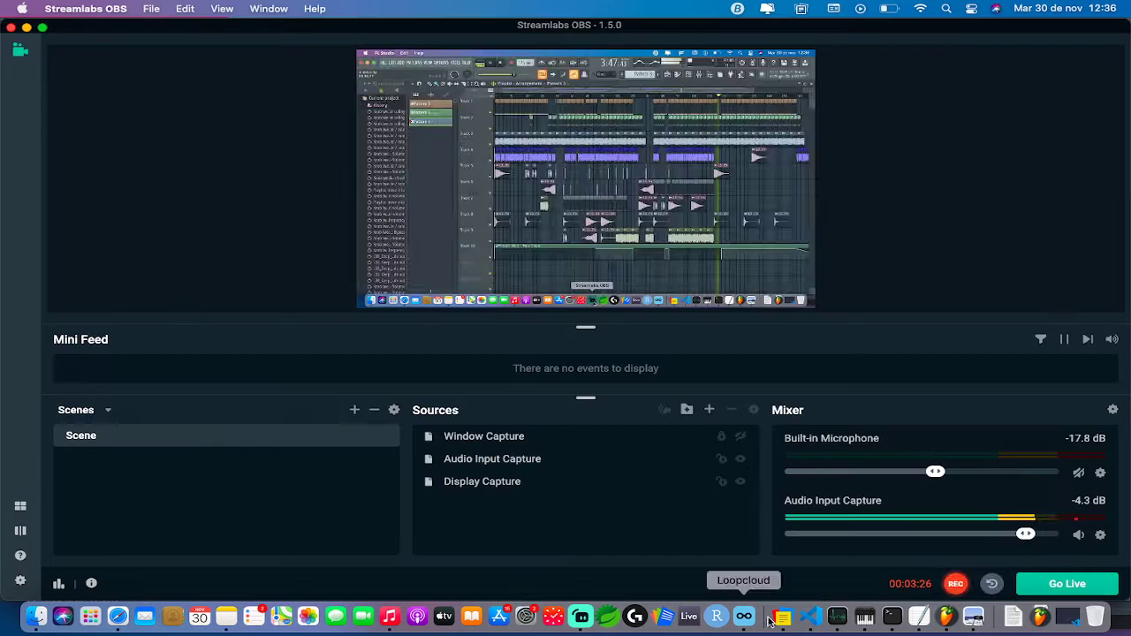
left_click(944, 618)
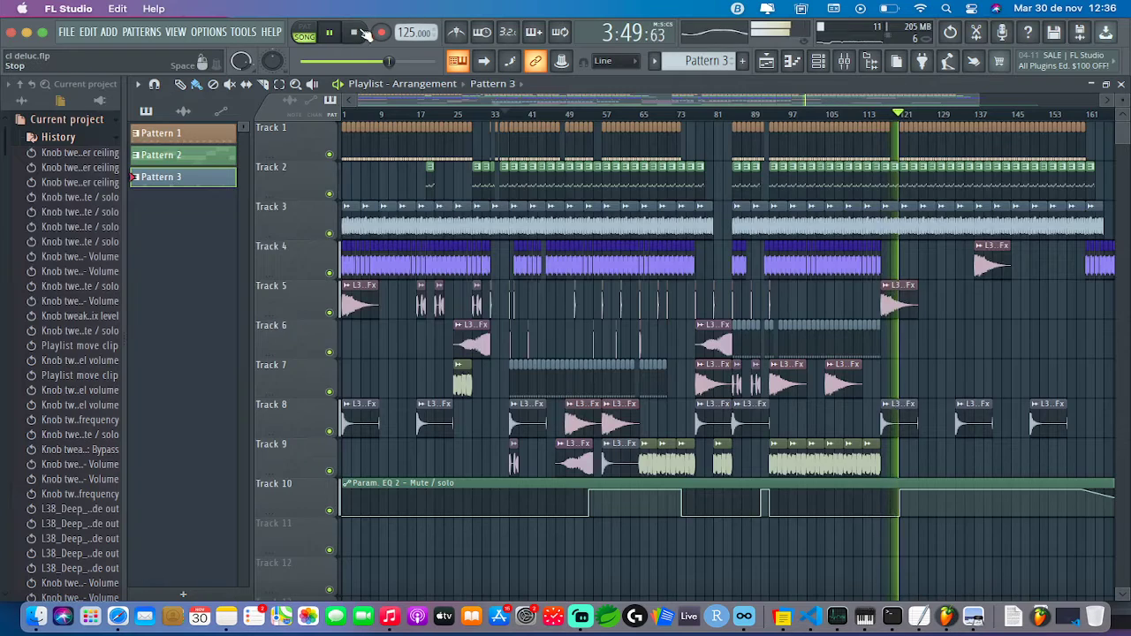
- Stop playback and audition the arrangement's later section, restarting it from about bar 132
left_click(356, 32)
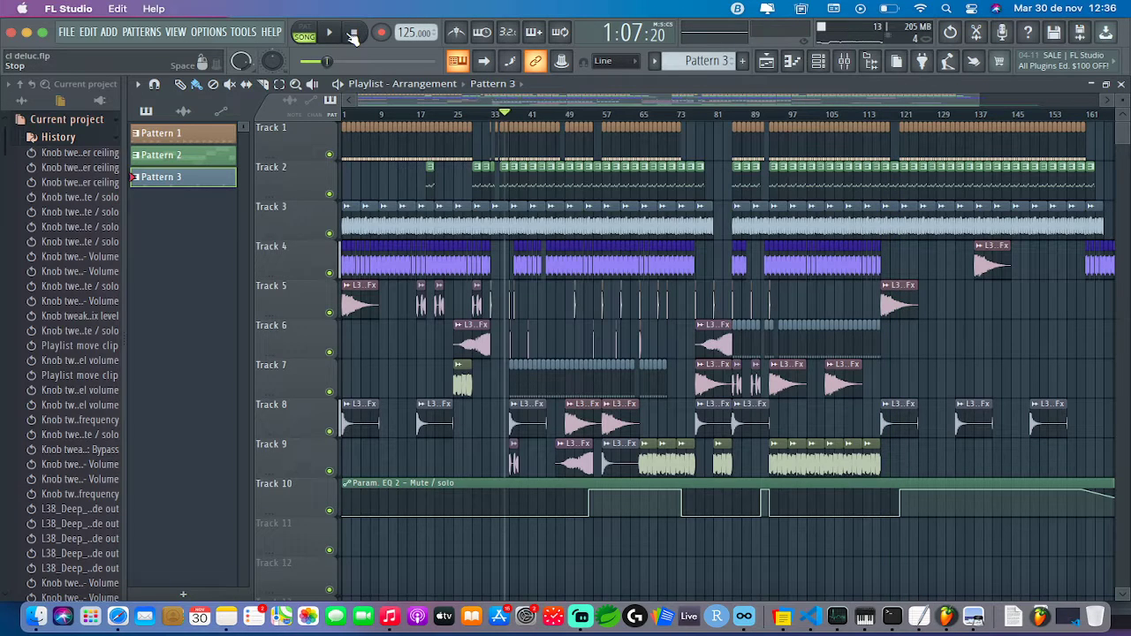
left_click(329, 33)
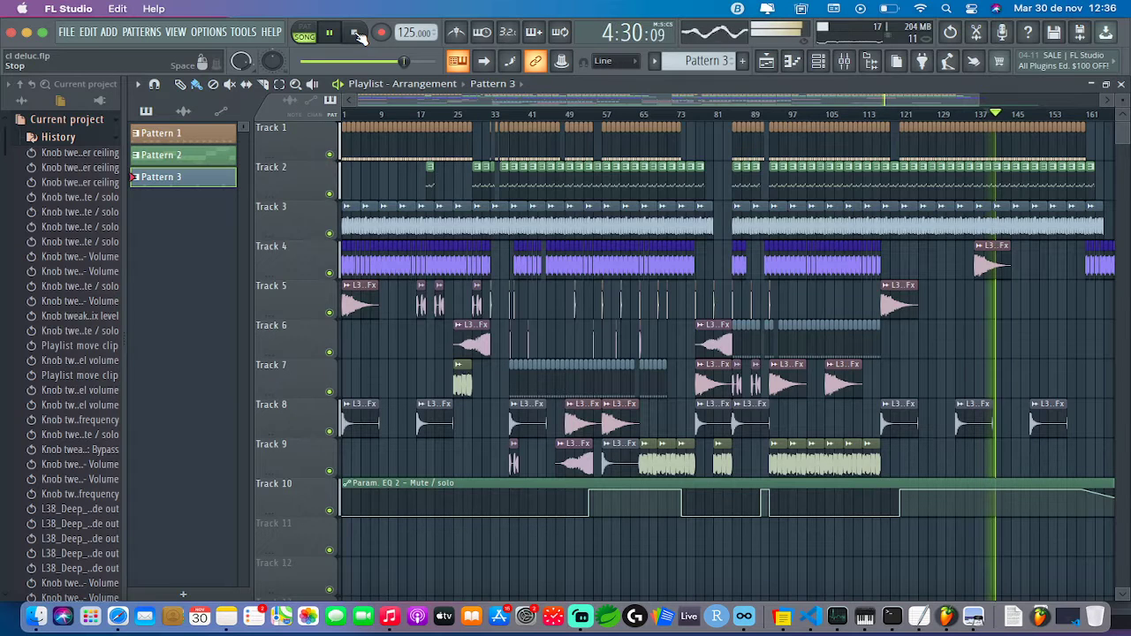
left_click(356, 33)
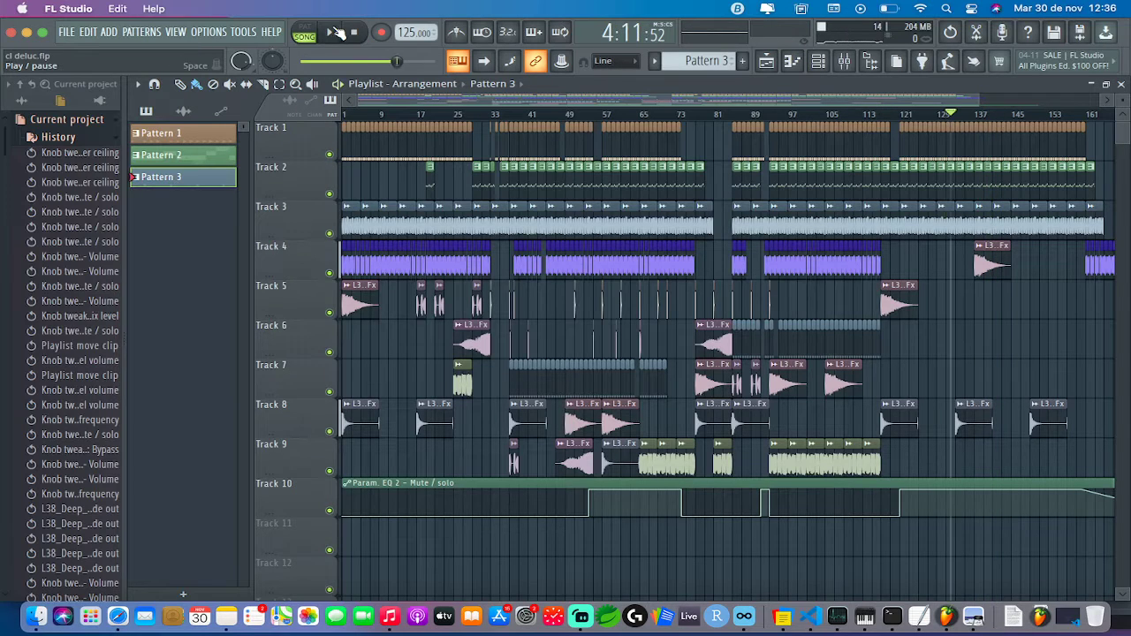
left_click(337, 33)
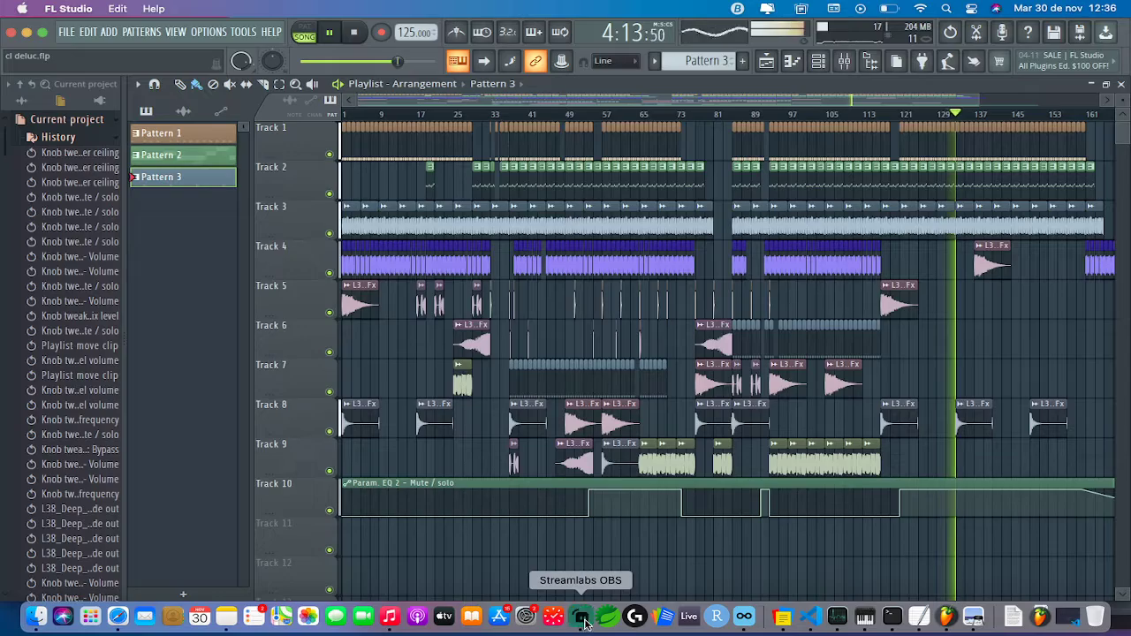